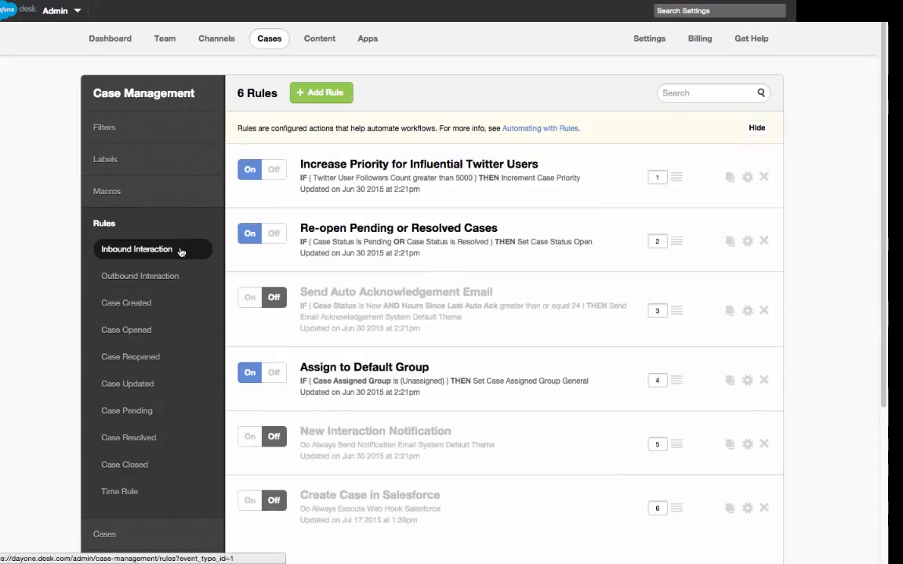
Add an inbound interaction rule named Emergency for the Email interaction type
left_click(298, 98)
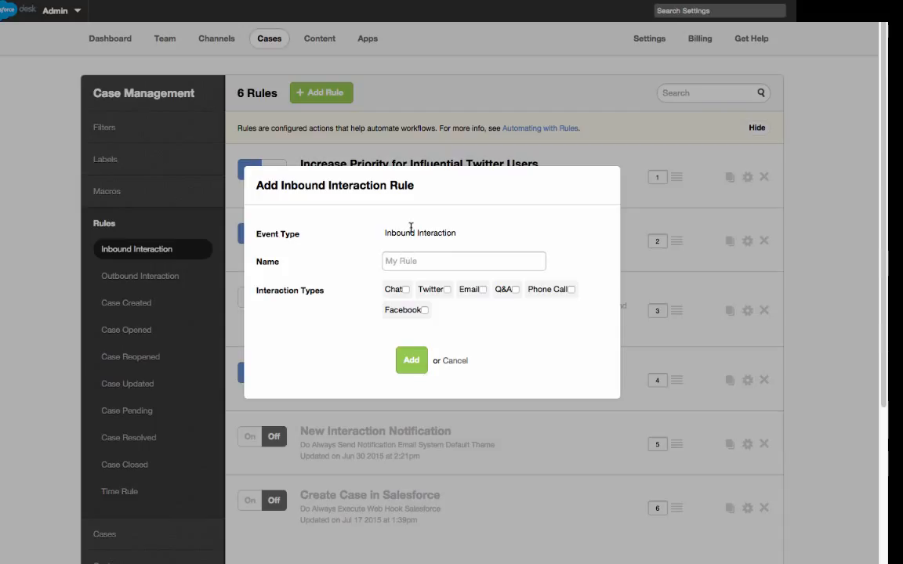
type("Emergency")
left_click(483, 290)
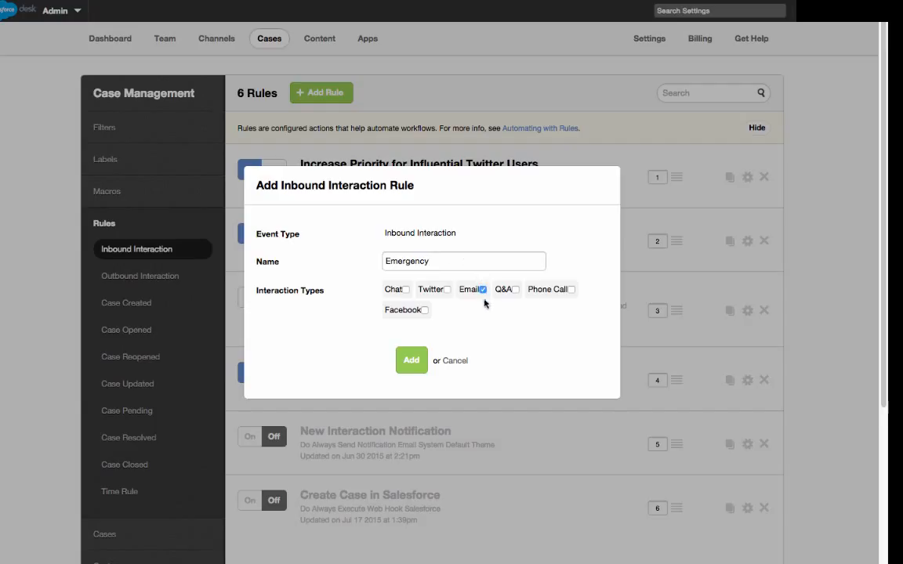
left_click(417, 362)
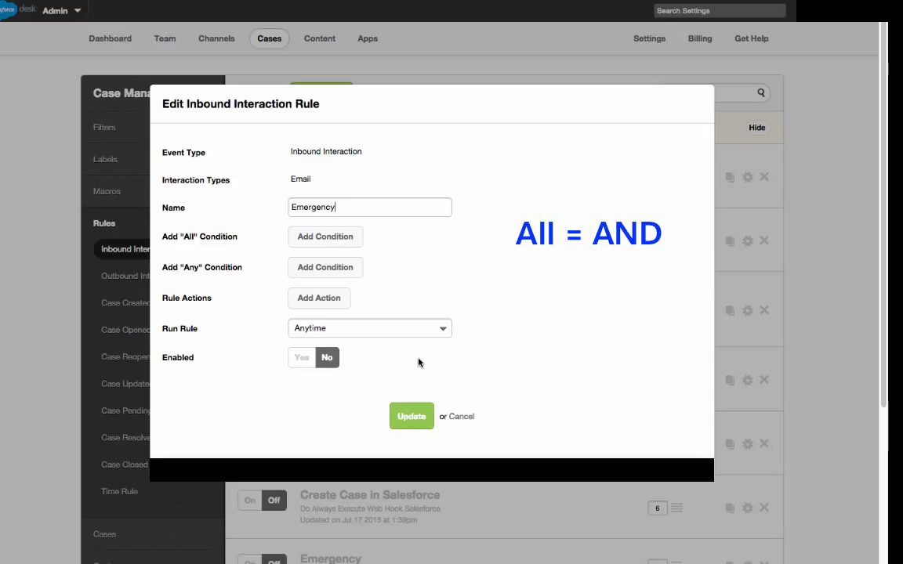
Add an "Any" condition that the Interaction Subject contains Emergency
left_click(348, 268)
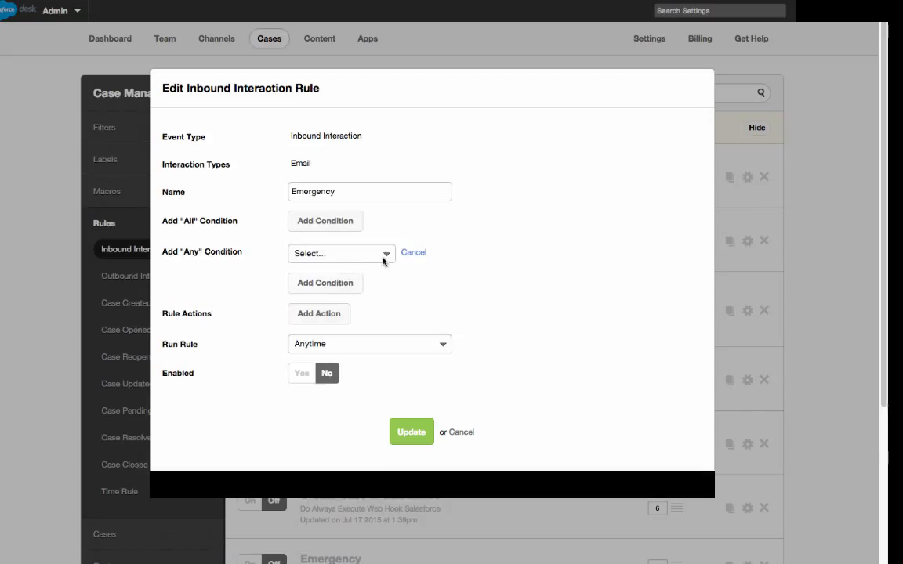
left_click(385, 256)
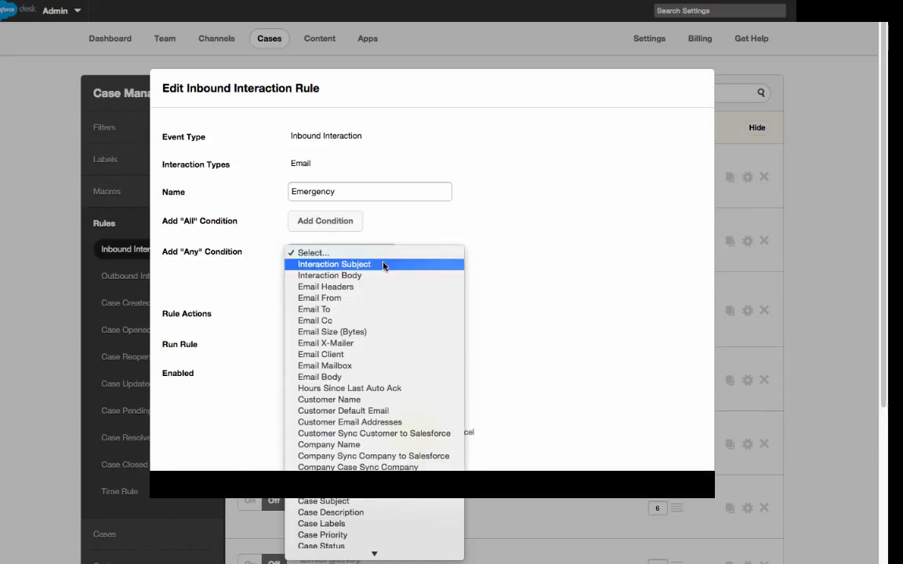
left_click(385, 264)
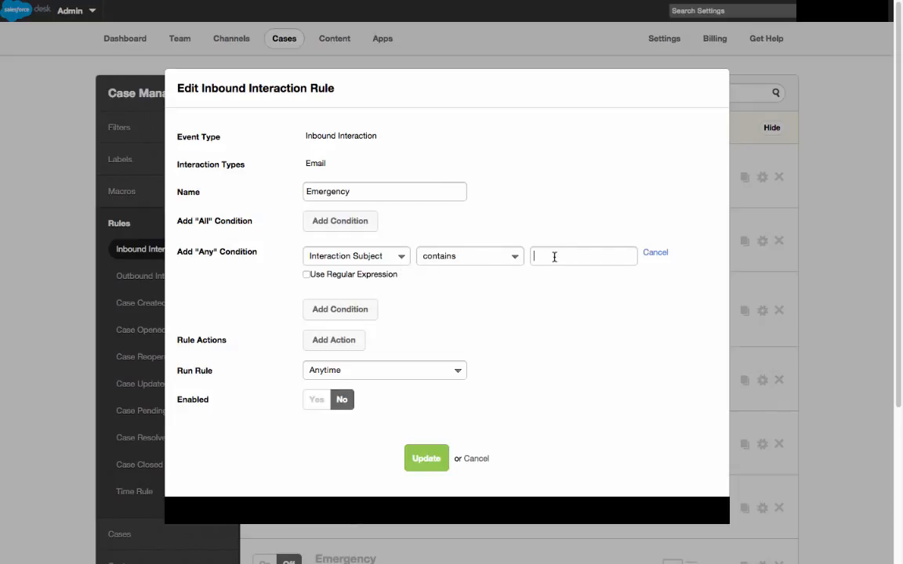
type("Emergency")
Add a second "Any" condition that the Interaction Body contains Emergency
left_click(353, 310)
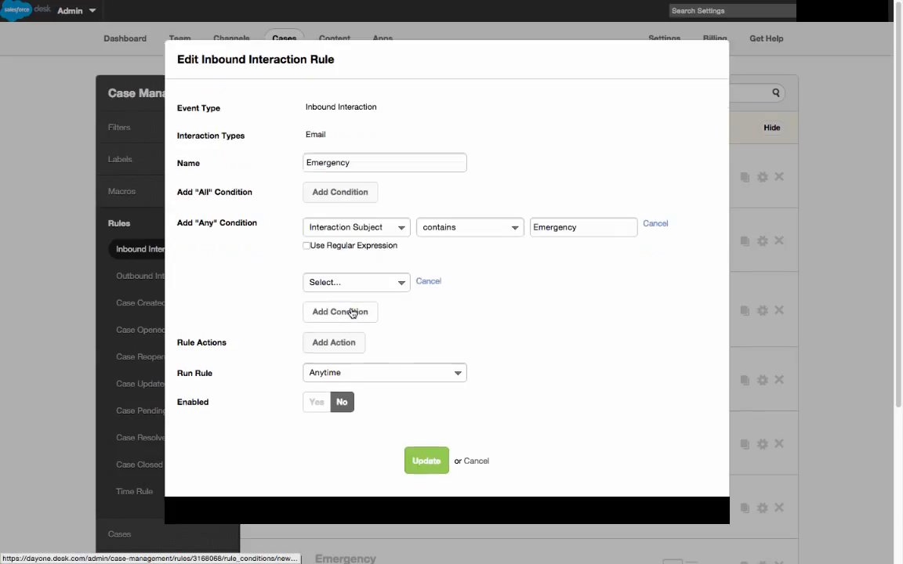
left_click(400, 283)
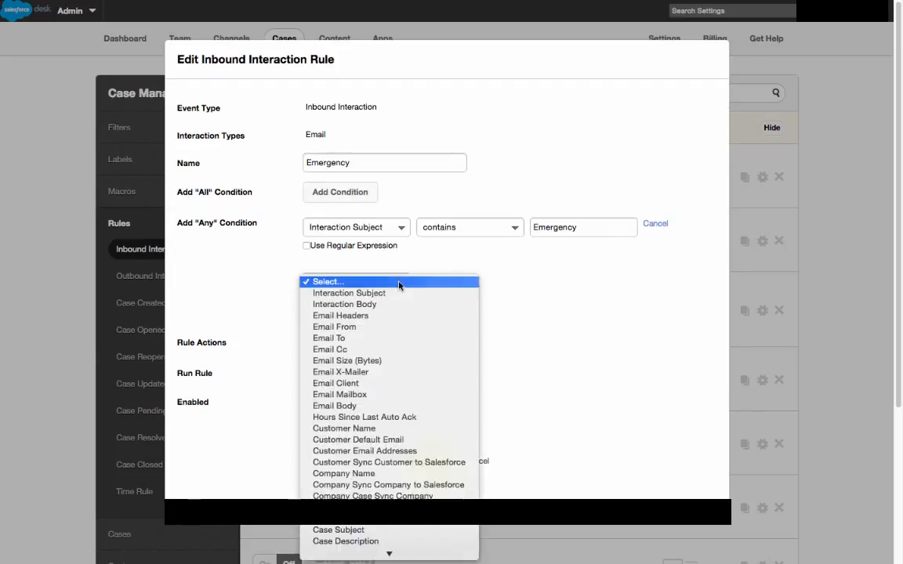
left_click(395, 303)
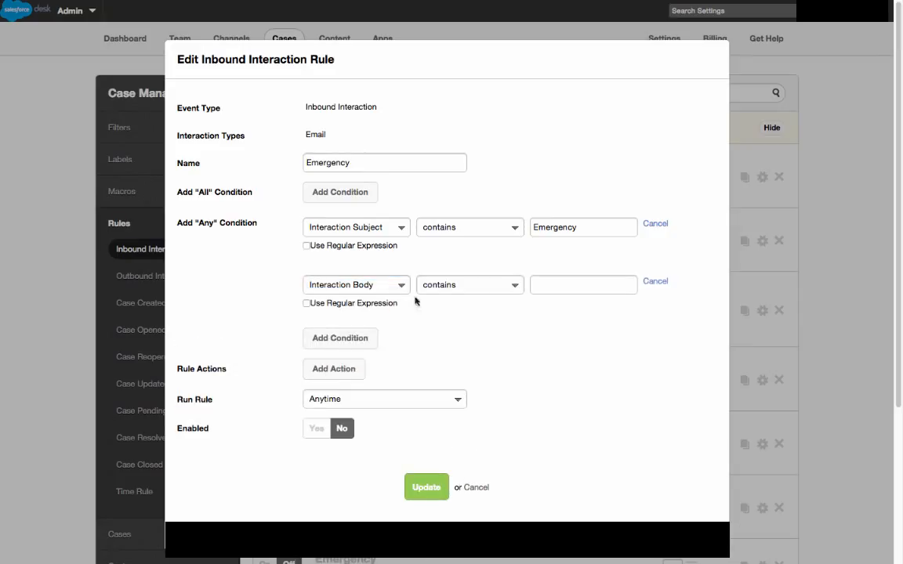
left_click(557, 284)
type("Emergency")
Add a rule action that sets the case's assigned group to Supervisor
left_click(358, 370)
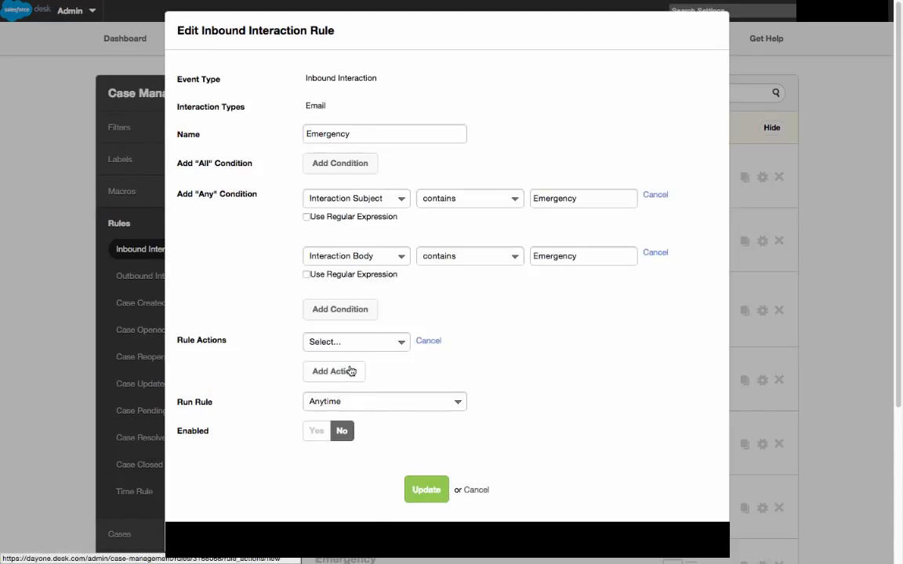
left_click(399, 346)
scroll(410, 392, "down", 5)
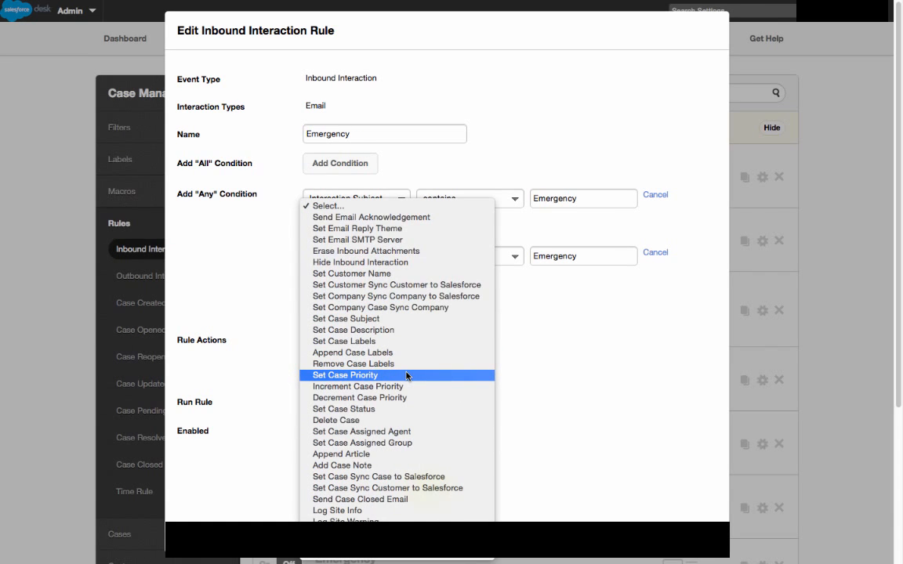
left_click(401, 444)
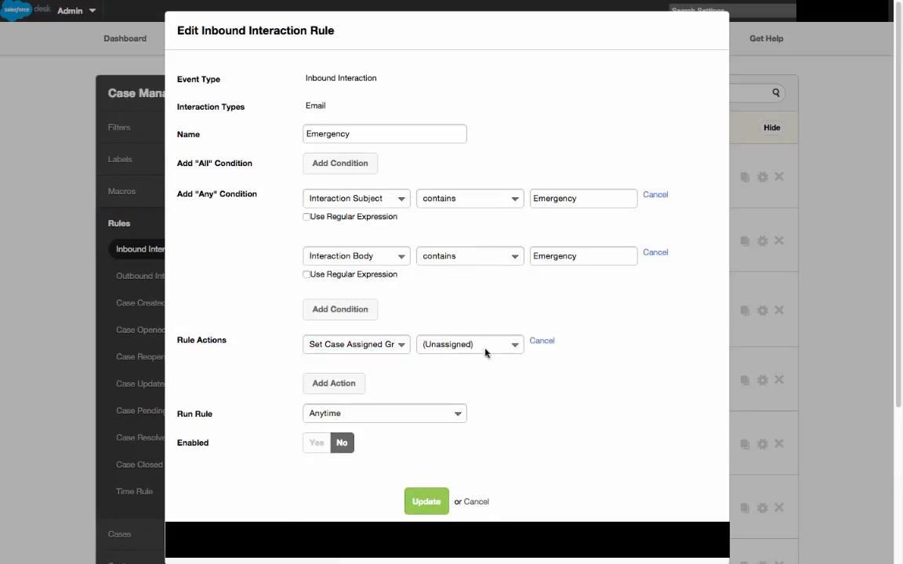
left_click(515, 345)
left_click(492, 378)
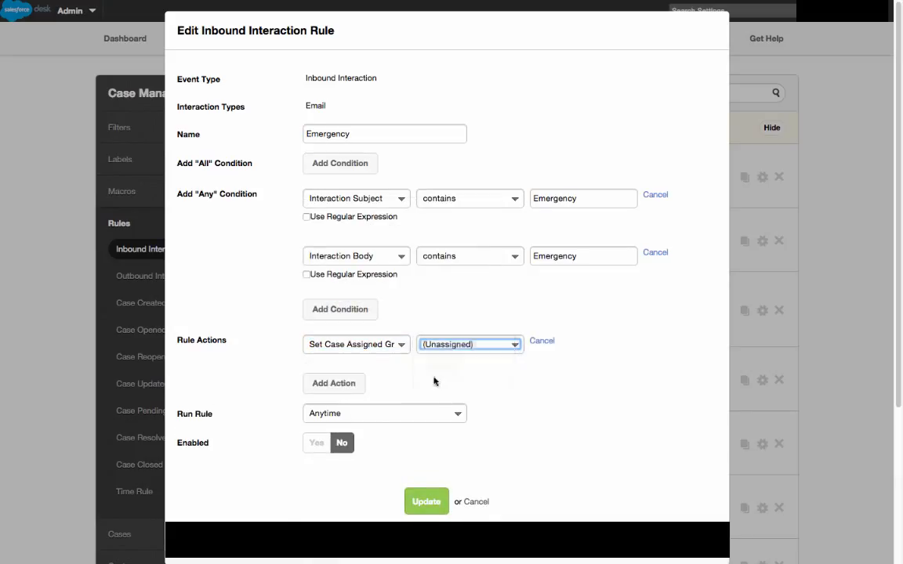
Add a second rule action that sets the case priority to 10 - Critical
left_click(351, 383)
left_click(393, 385)
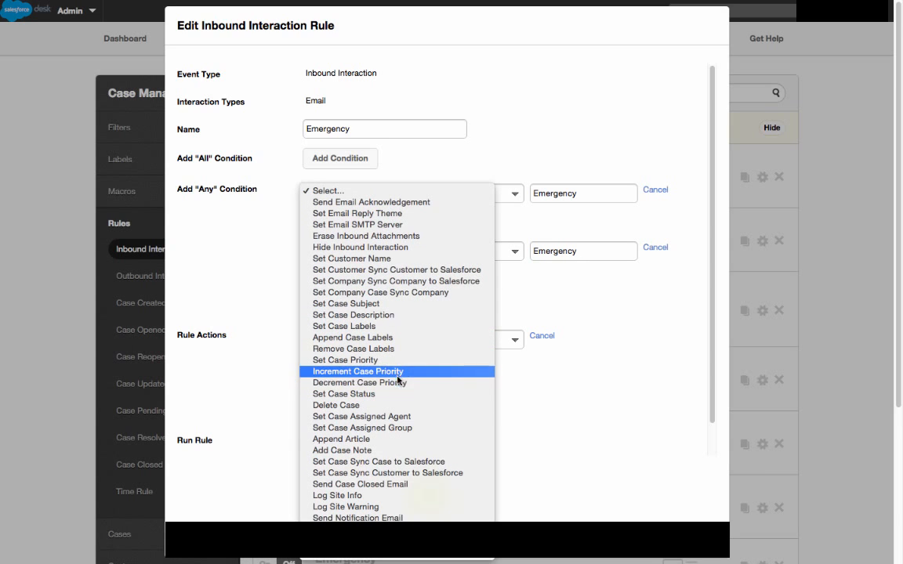
left_click(345, 360)
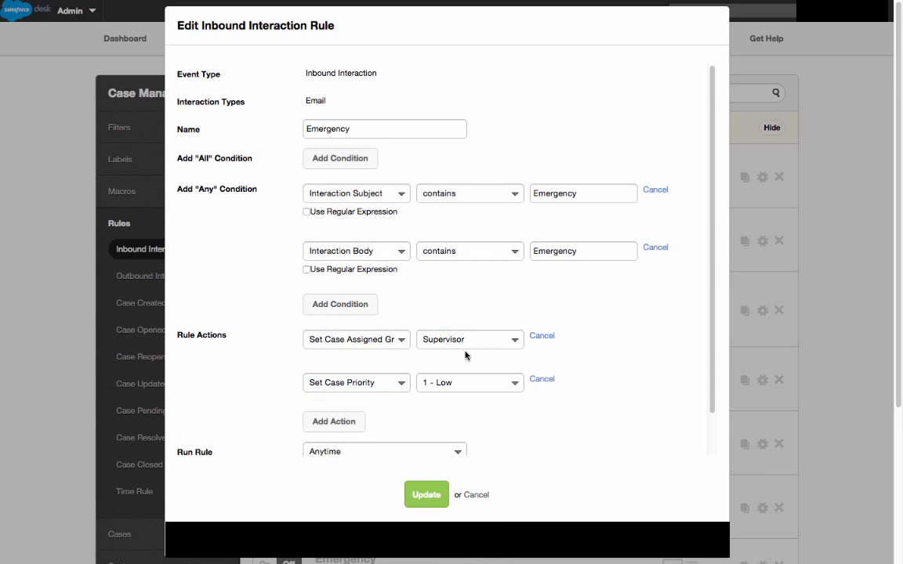
left_click(502, 384)
left_click(476, 483)
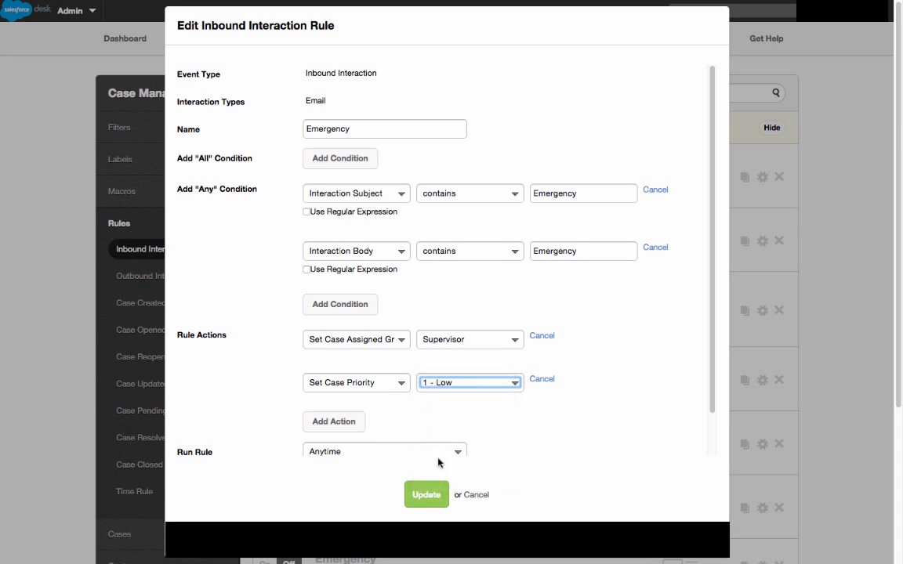
Add a third rule action that sends a notification email using the System Default Theme
left_click(349, 421)
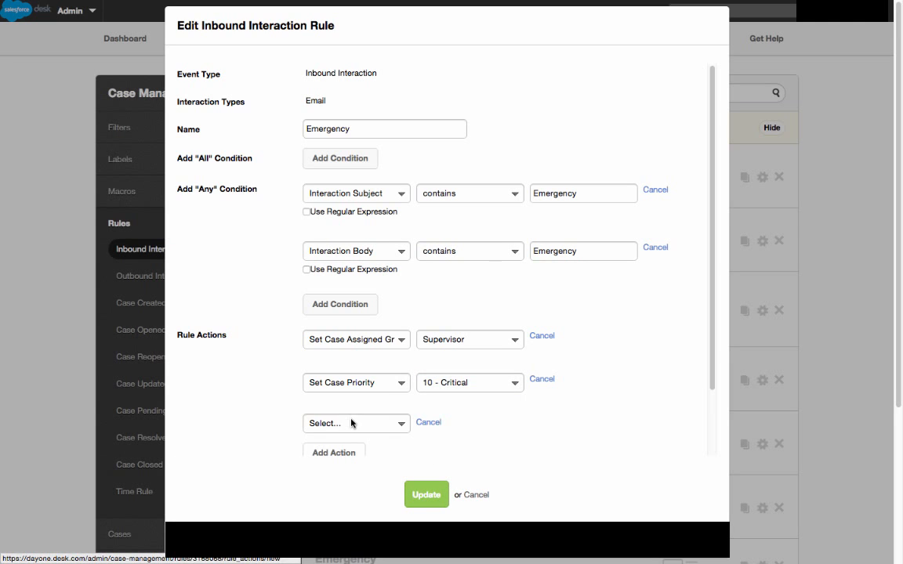
left_click(399, 423)
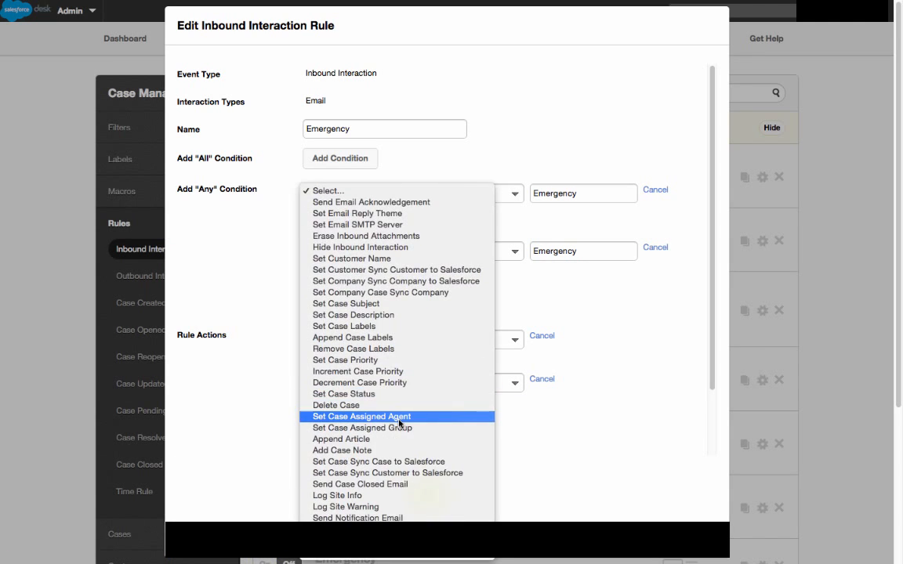
left_click(406, 517)
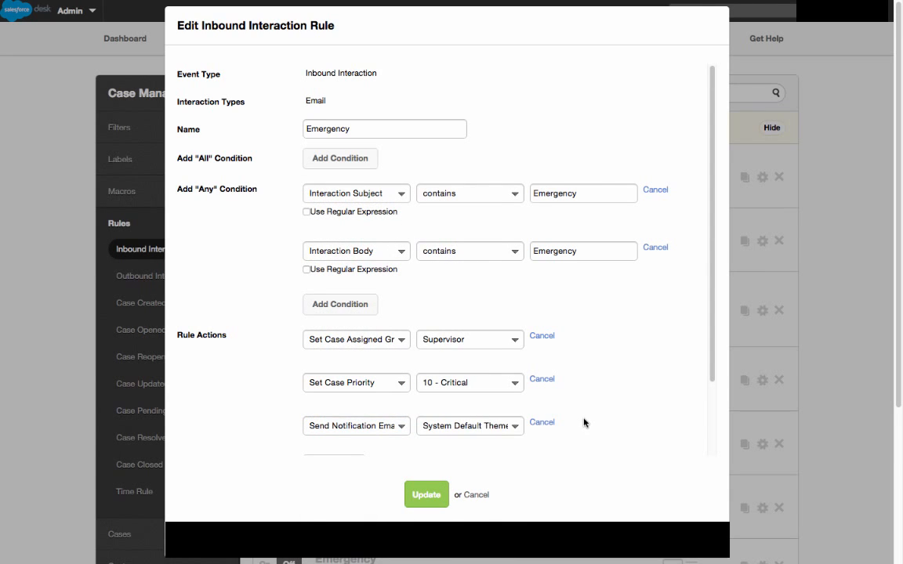
Enable the Emergency rule with Run Rule kept at Anytime, and save the rule
scroll(584, 423, "down", 3)
scroll(584, 423, "down", 1)
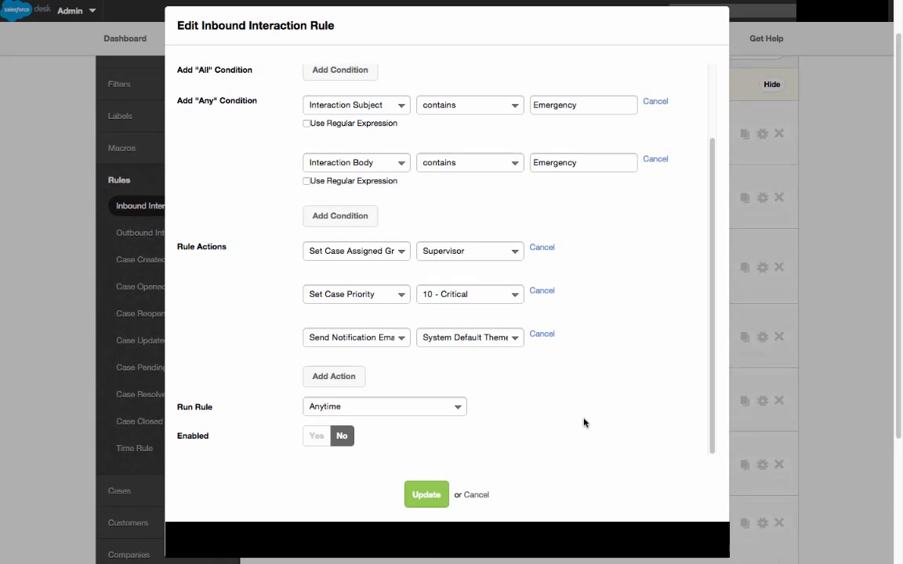
left_click(458, 408)
left_click(494, 410)
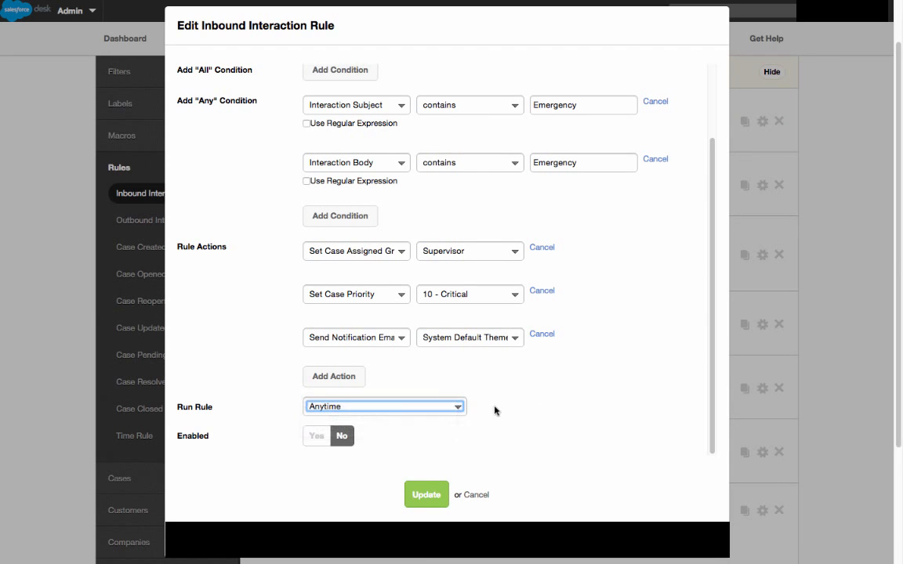
left_click(329, 440)
left_click(427, 495)
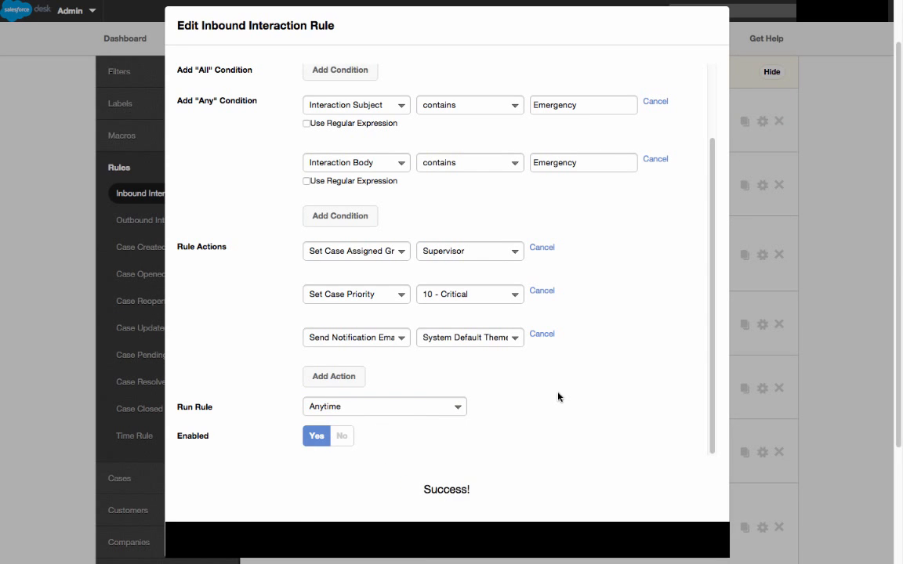
Review the Emergency rule in the rules list and its case notification email in Gmail, and return to the Desk.com admin page
scroll(745, 402, "down", 3)
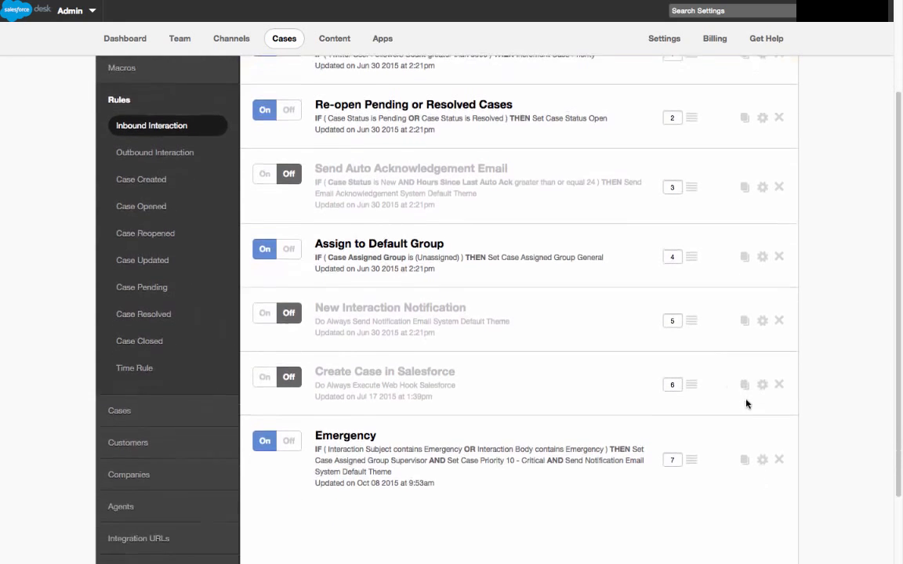
scroll(799, 406, "down", 1)
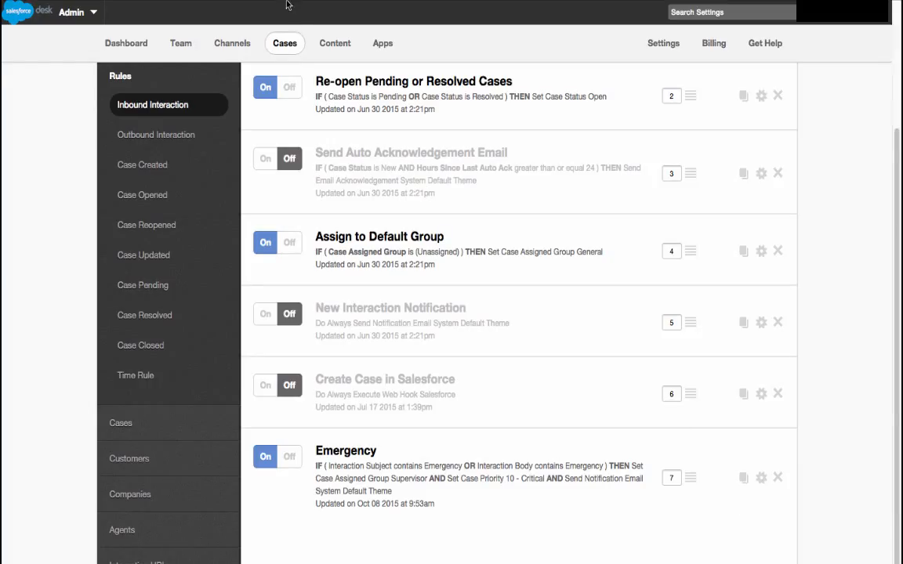
left_click(322, 31)
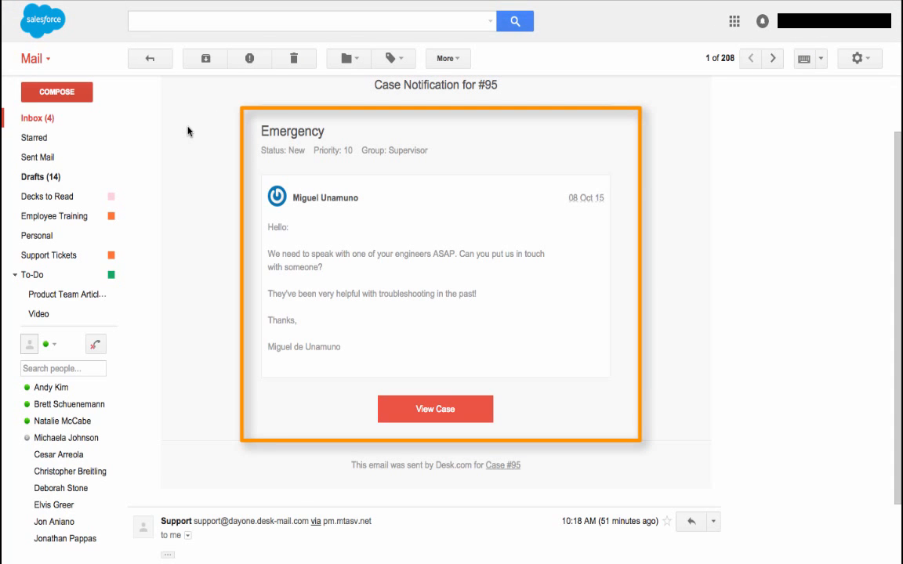
left_click(227, 34)
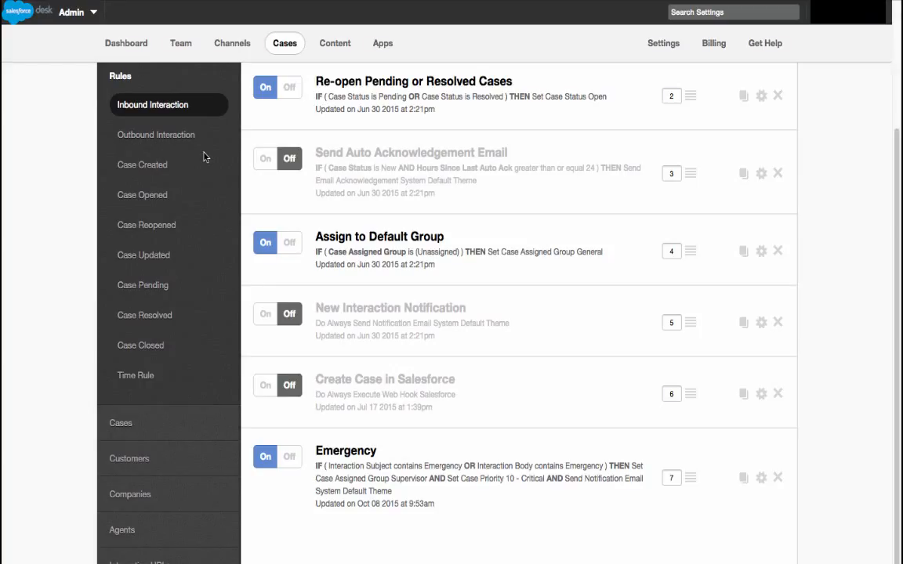
Switch to the agent inbox and open the most recently updated Emergency case
mouse_move(505, 5)
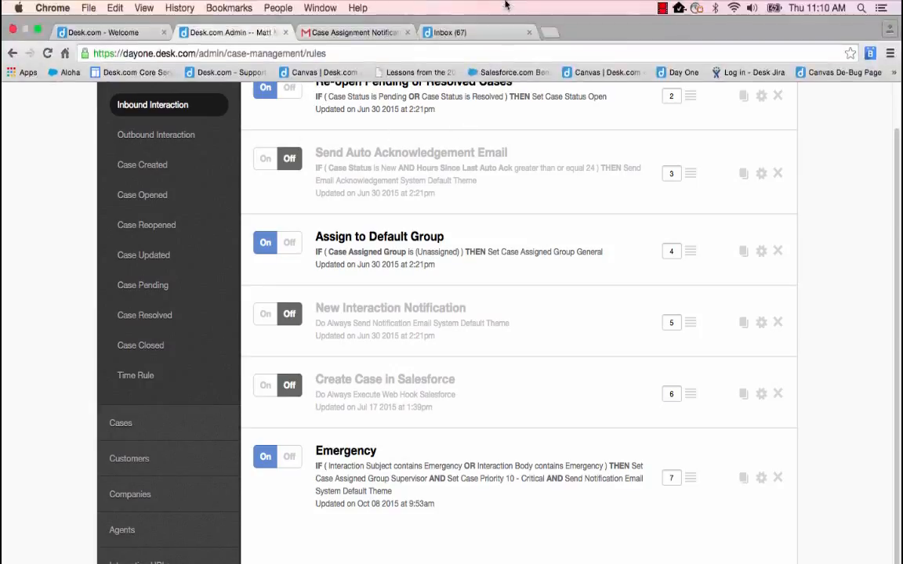
left_click(486, 32)
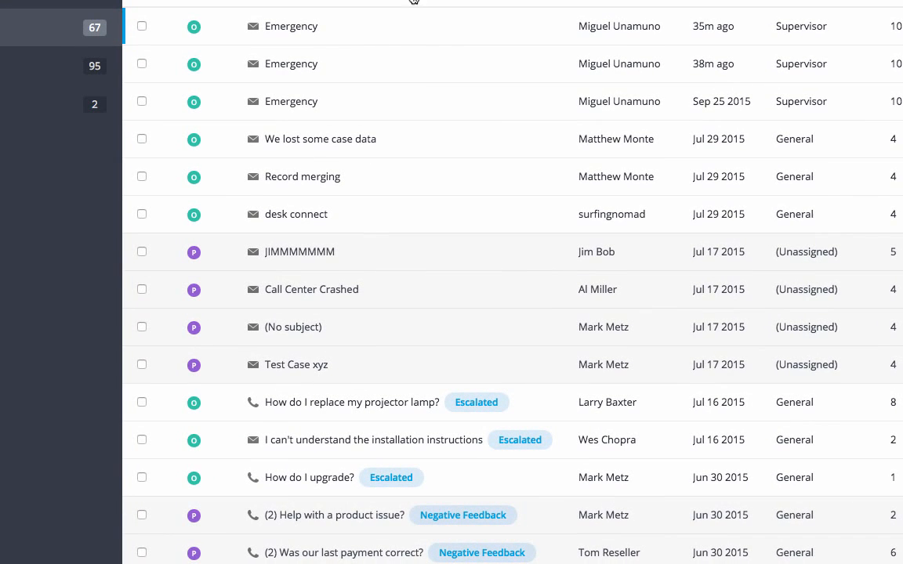
mouse_move(305, 30)
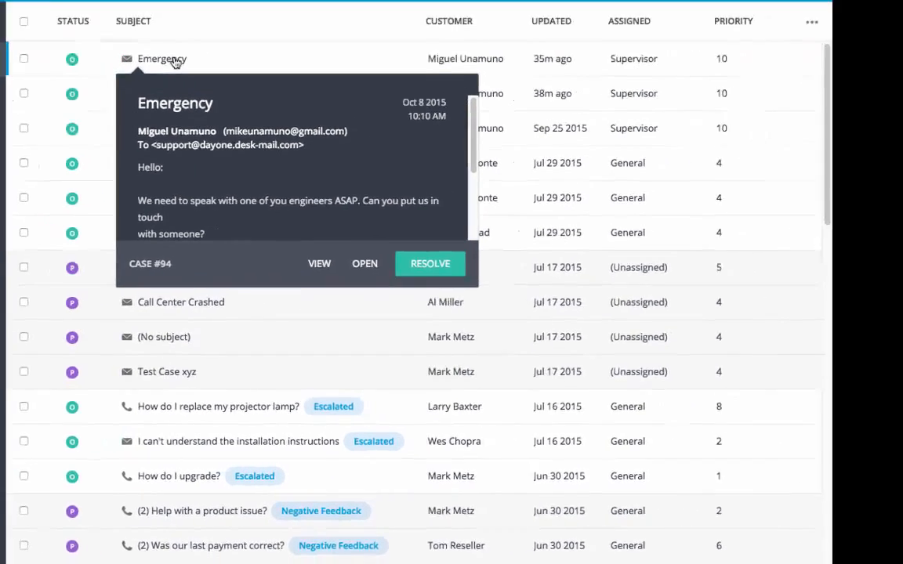
left_click(305, 28)
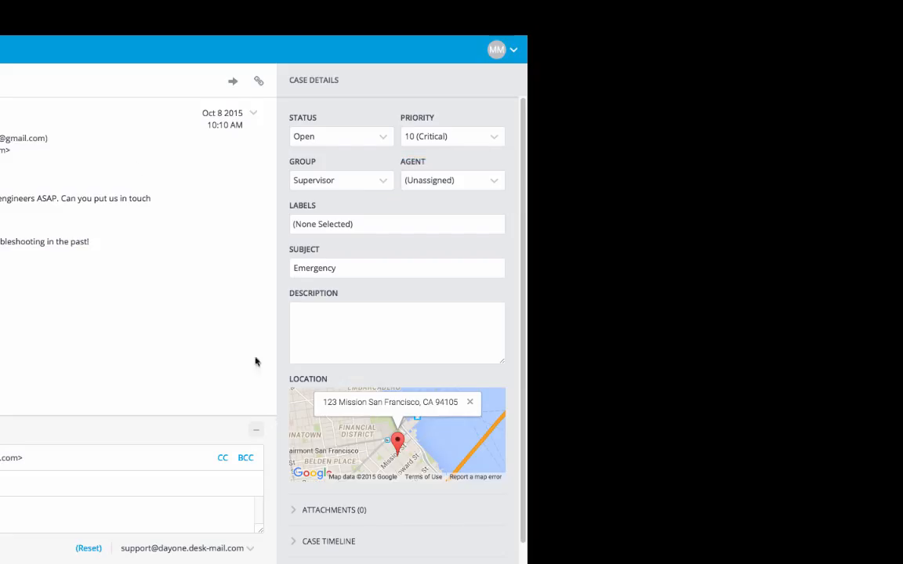
Examine the rules applied in the case timeline, and switch to the Desk.com Welcome page
left_click(328, 542)
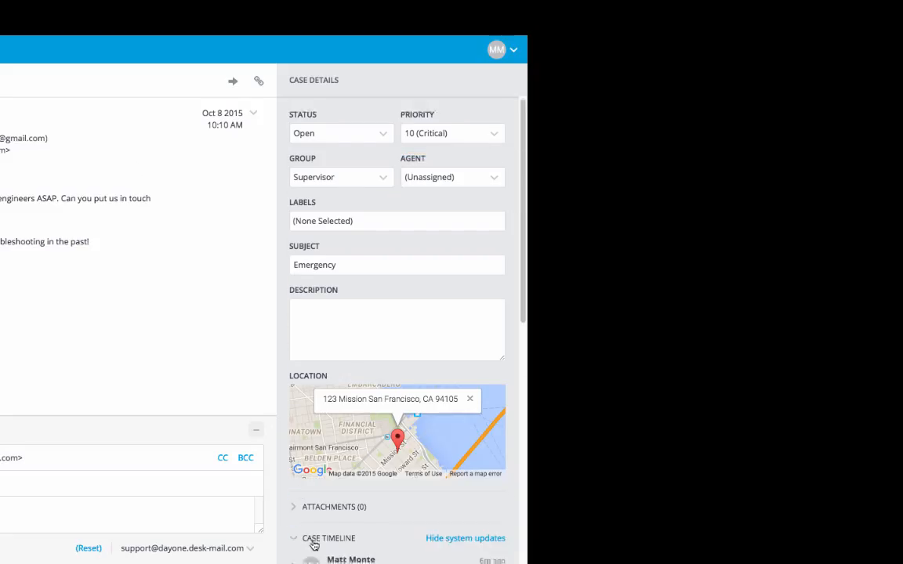
scroll(314, 545, "down", 10)
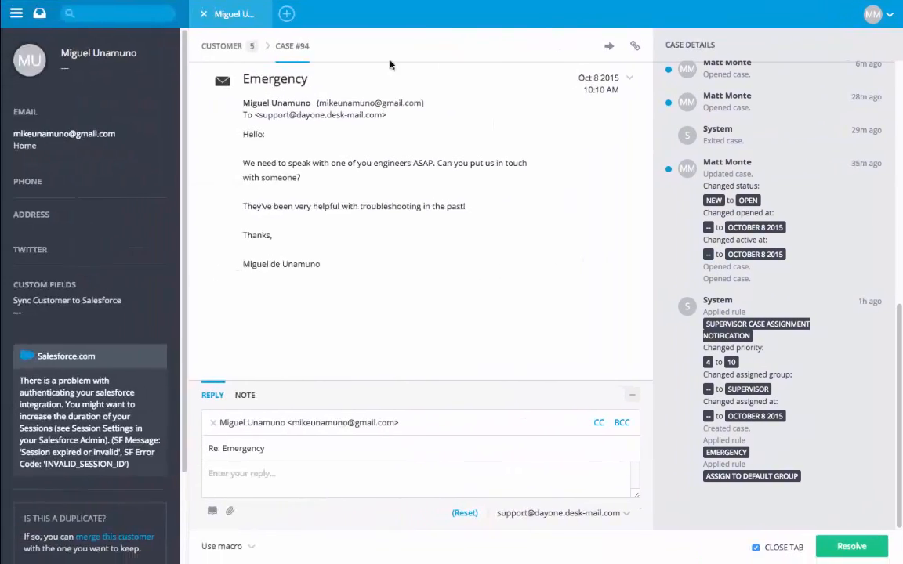
mouse_move(150, 3)
left_click(127, 29)
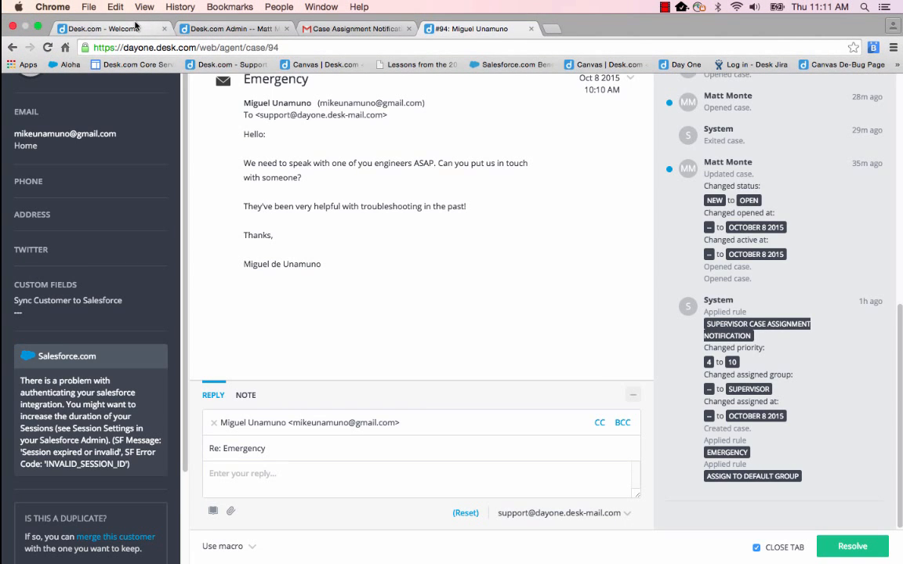